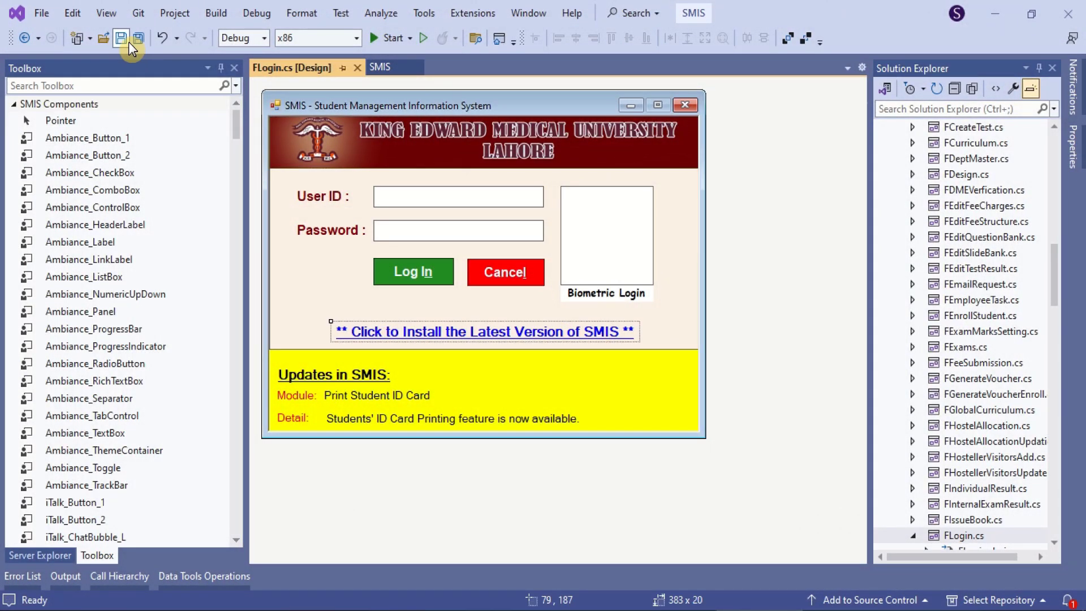
Start a Publish Now build of SMIS and switch to the shortcut folder
{"action": "left_click", "coordinate": [380, 71]}
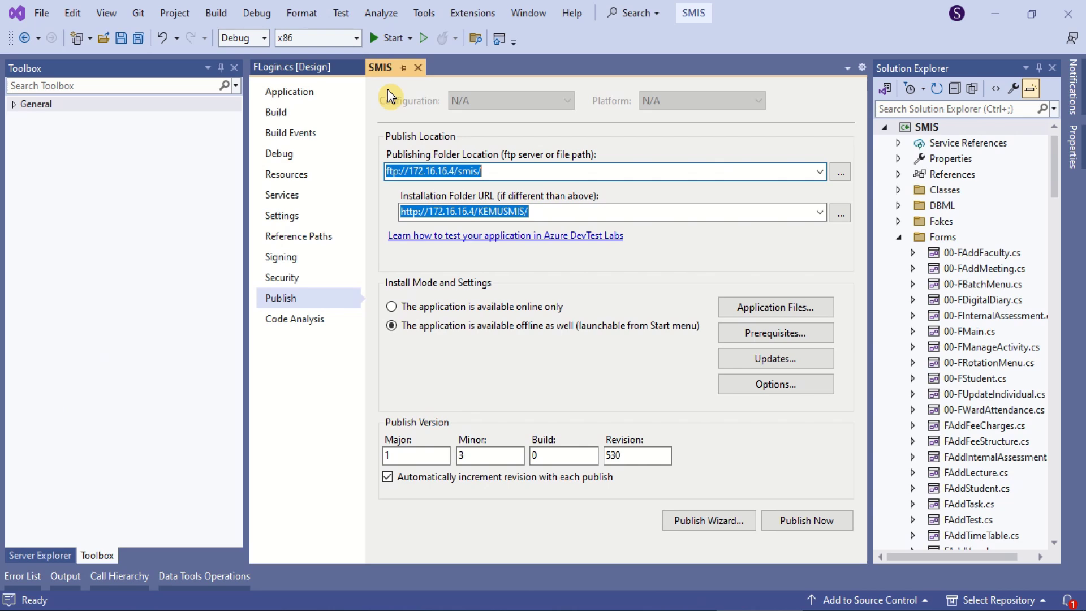
{"action": "left_click", "coordinate": [808, 522]}
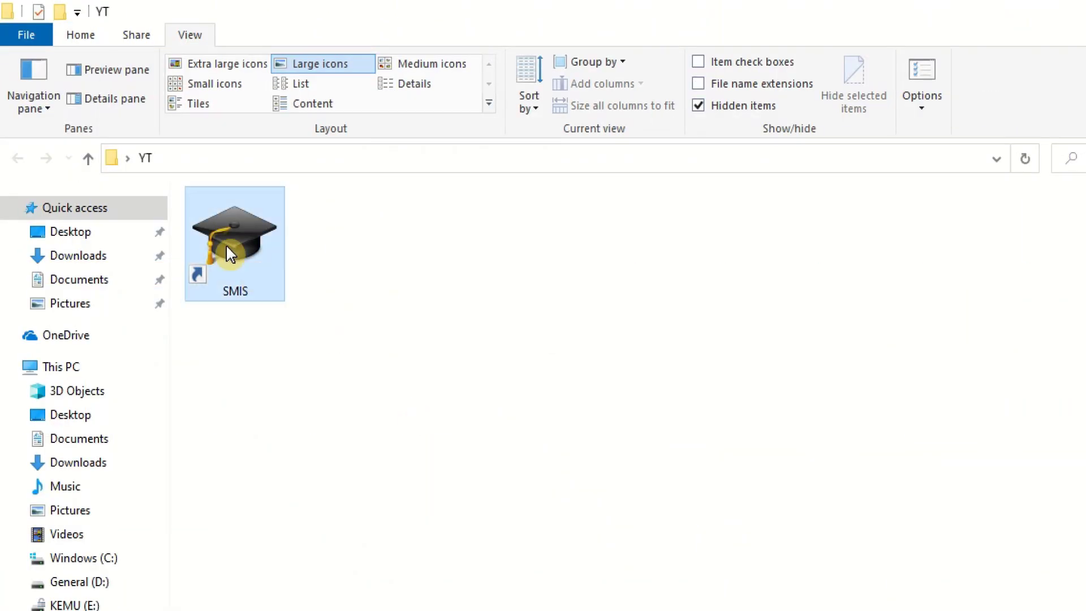
Launch the SMIS shortcut and skip the Update Available offer
{"action": "right_click", "coordinate": [226, 245]}
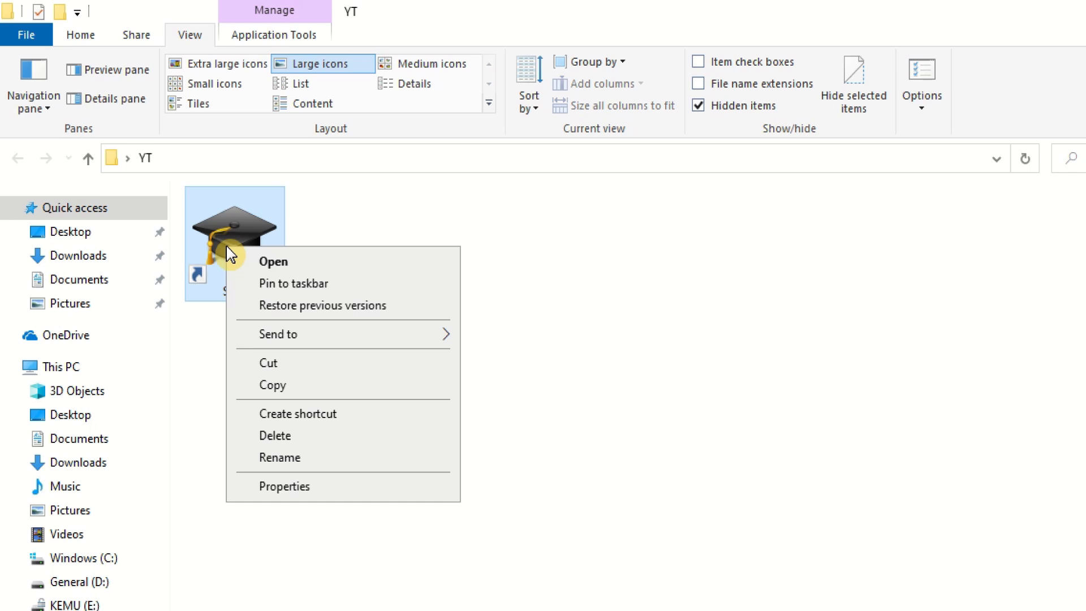
{"action": "left_click", "coordinate": [259, 259]}
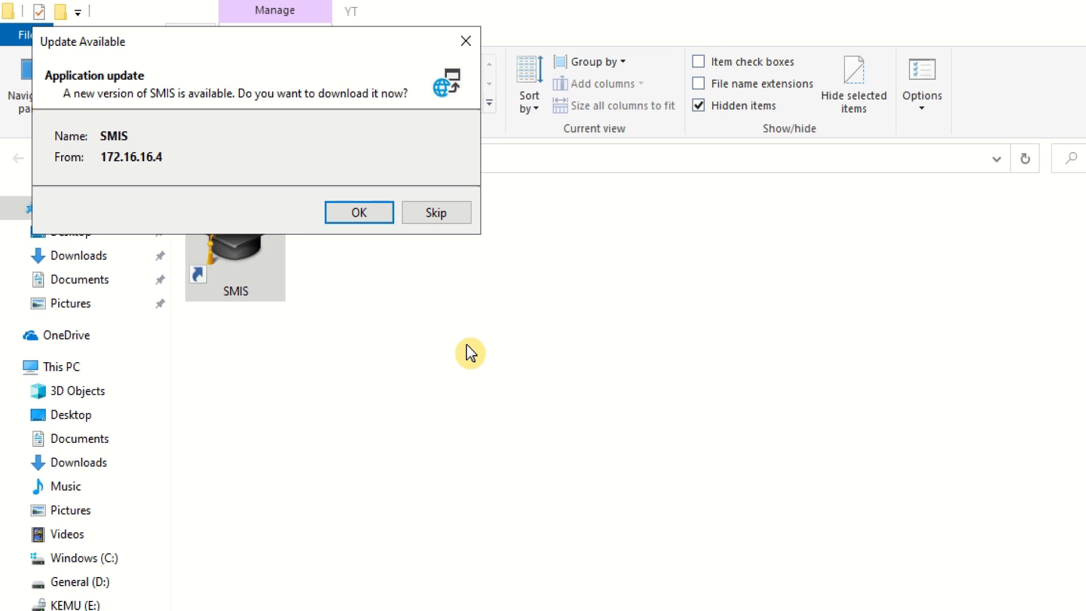
{"action": "mouse_move", "coordinate": [262, 53]}
{"action": "left_mouse_down"}
{"action": "mouse_move", "coordinate": [606, 250]}
{"action": "mouse_move", "coordinate": [619, 271]}
{"action": "left_mouse_up"}
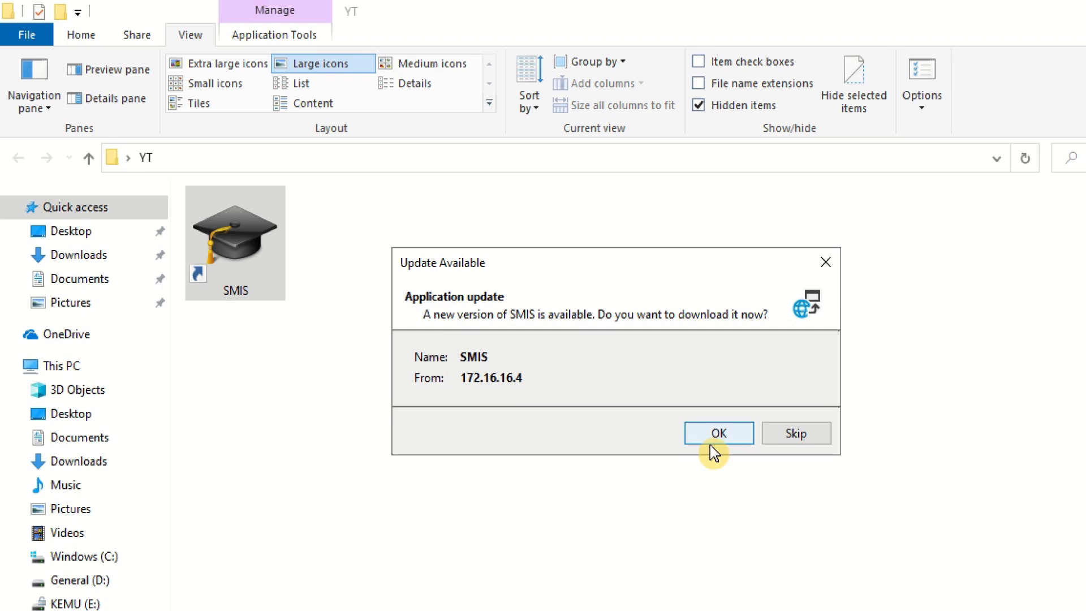
{"action": "left_click", "coordinate": [783, 437]}
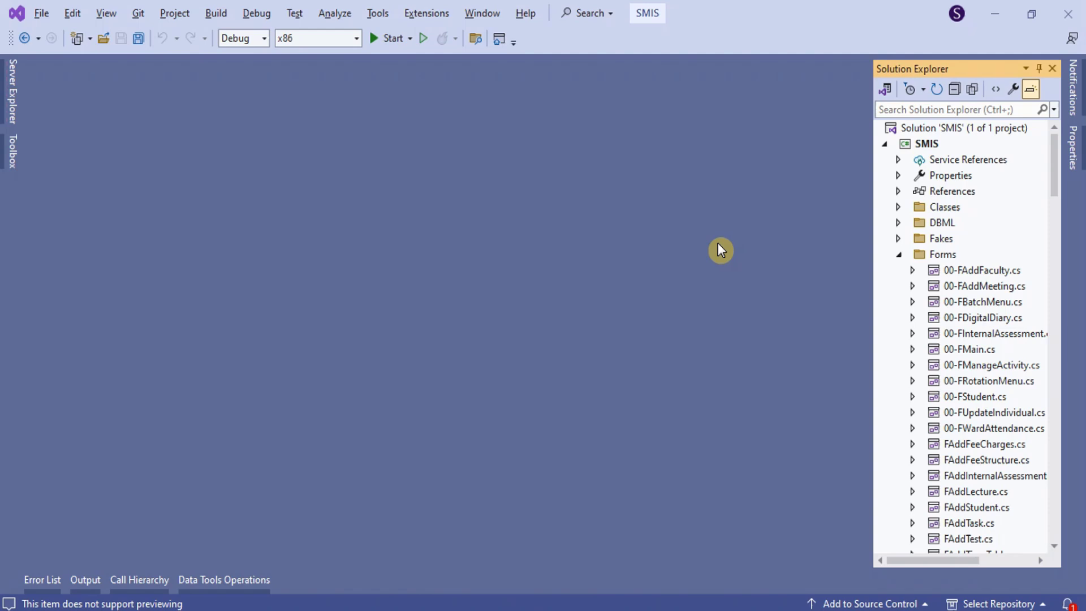
Open Properties for the SMIS project from Solution Explorer
{"action": "left_click", "coordinate": [920, 145]}
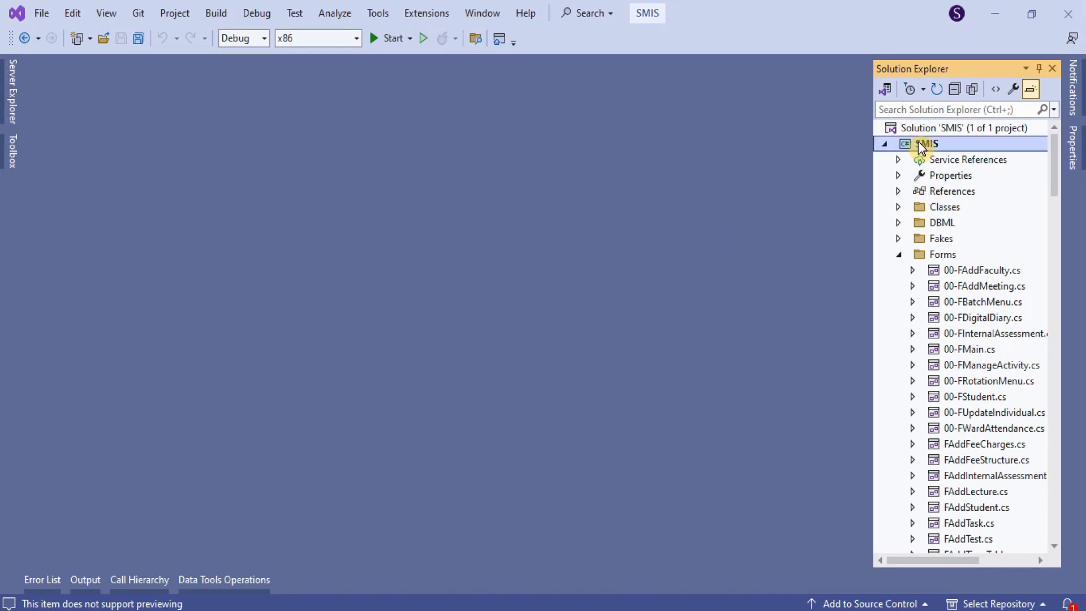
{"action": "right_click", "coordinate": [920, 146]}
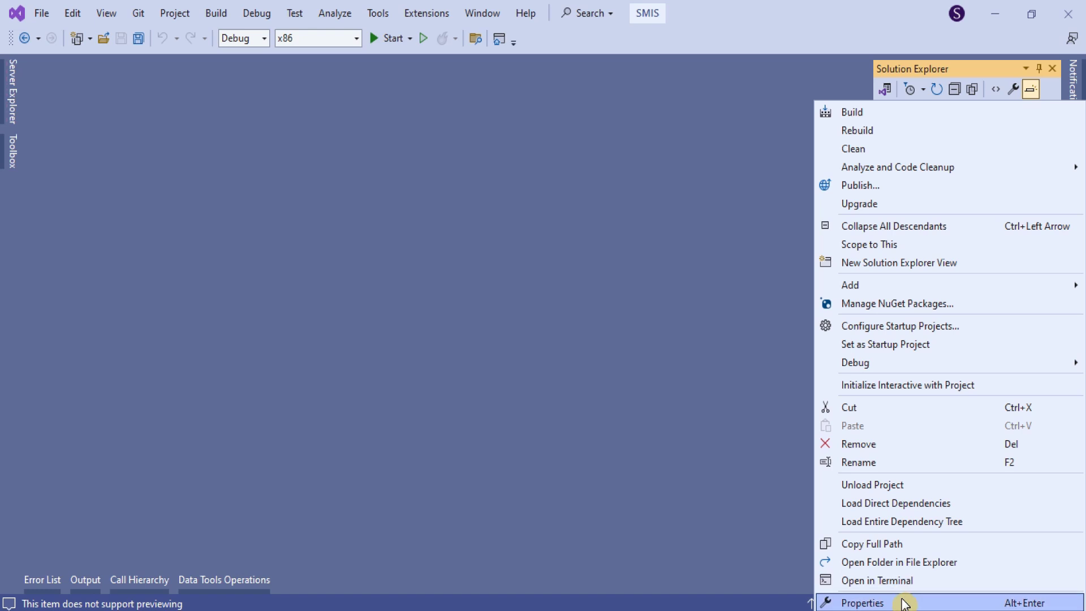
{"action": "left_click", "coordinate": [862, 602]}
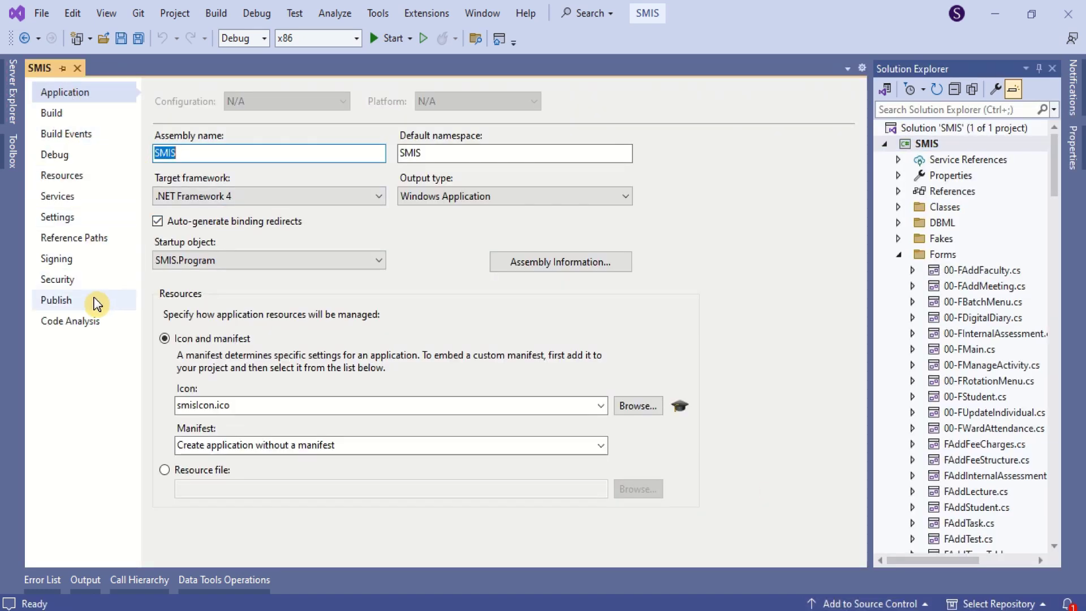
Go to the Publish page and clear the revision's last digit to enter 532
{"action": "left_click", "coordinate": [58, 300]}
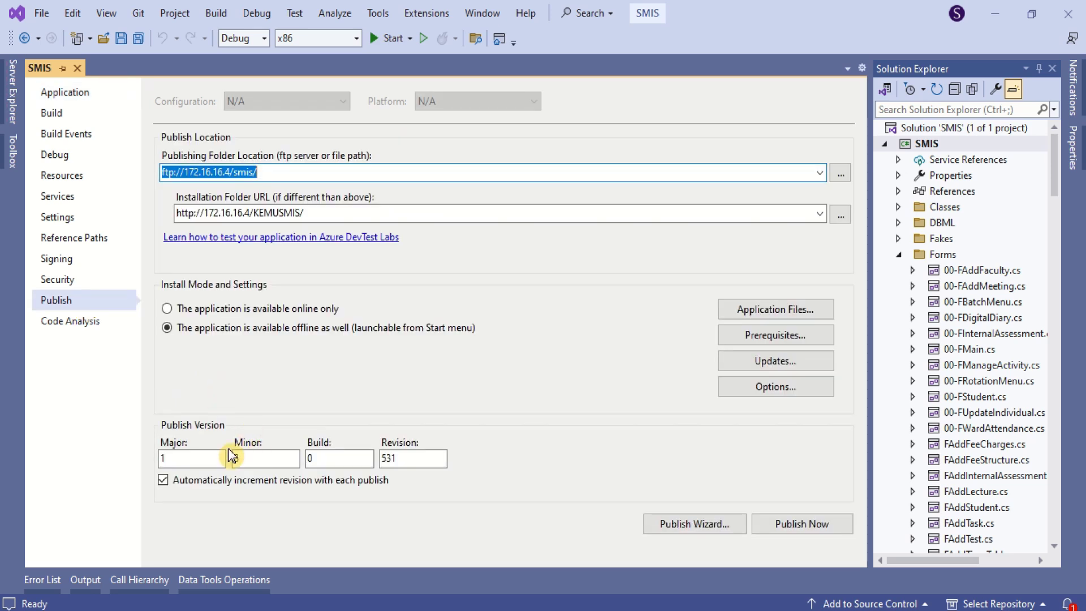
{"action": "left_click", "coordinate": [396, 445]}
{"action": "left_click", "coordinate": [406, 455]}
{"action": "key", "text": "BackSpace"}
{"action": "type", "text": "2"}
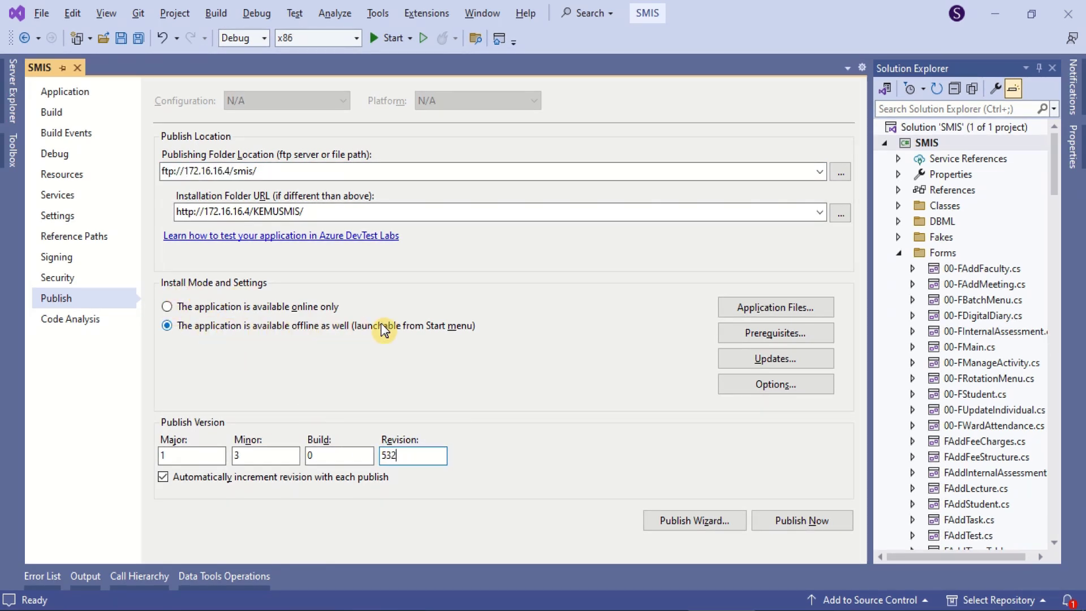
Set updates to check before the application starts with minimum required version 1.3.0.531
{"action": "left_click", "coordinate": [763, 365]}
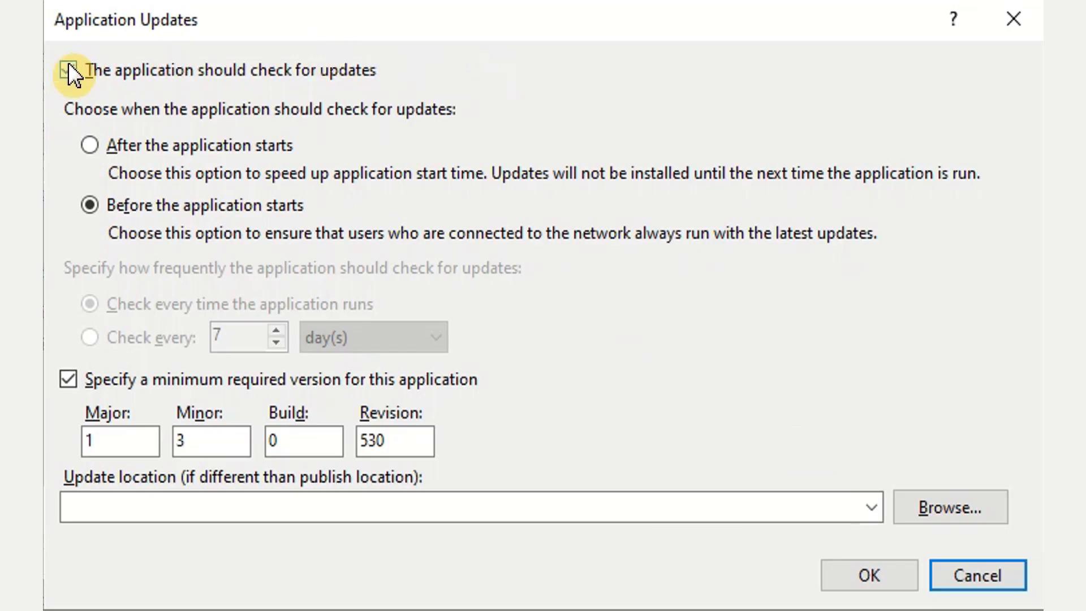
{"action": "left_click", "coordinate": [70, 73]}
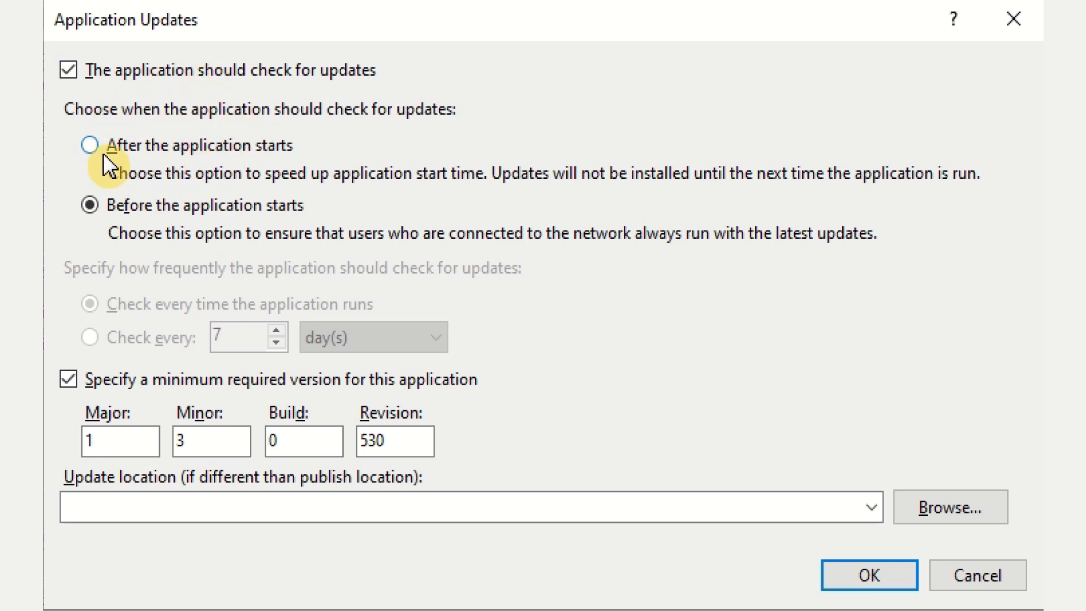
{"action": "left_click", "coordinate": [90, 147]}
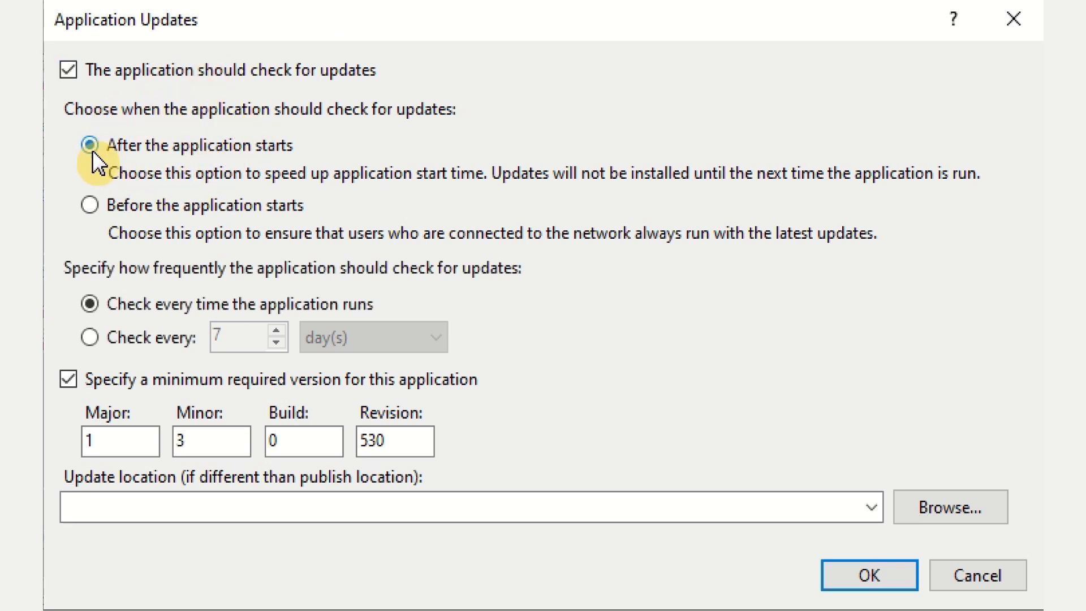
{"action": "left_click", "coordinate": [90, 204]}
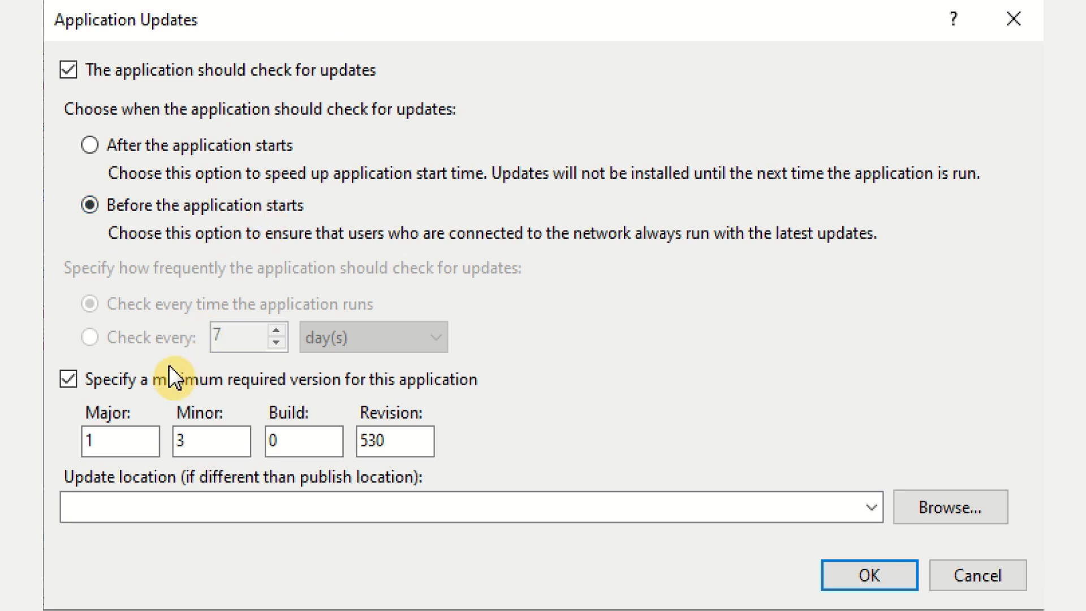
{"action": "left_click", "coordinate": [69, 378]}
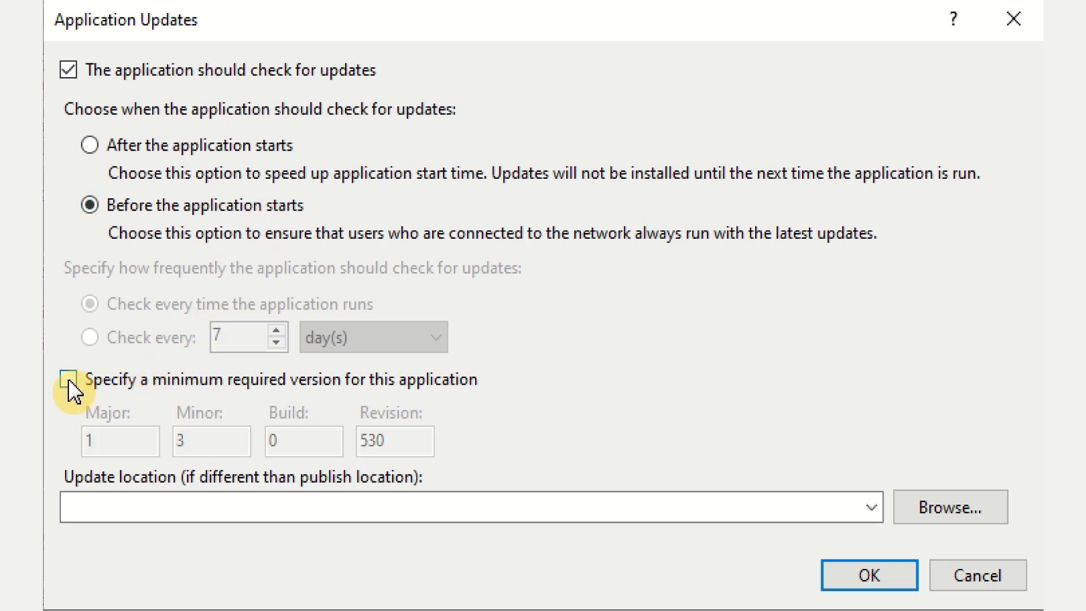
{"action": "left_click", "coordinate": [68, 378]}
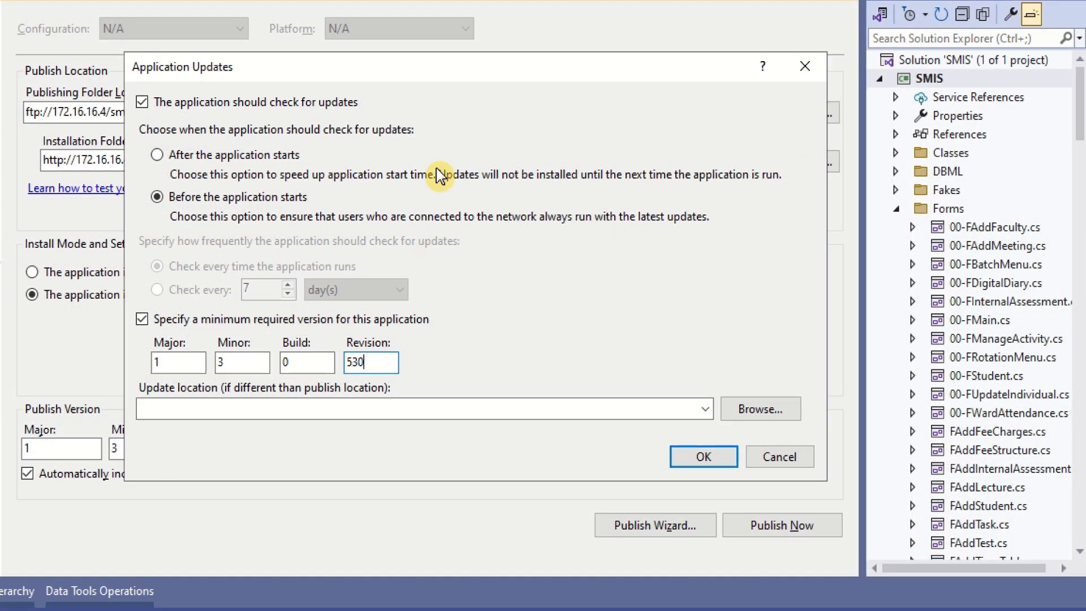
{"action": "left_click_drag", "start_coordinate": [429, 78], "coordinate": [639, 68]}
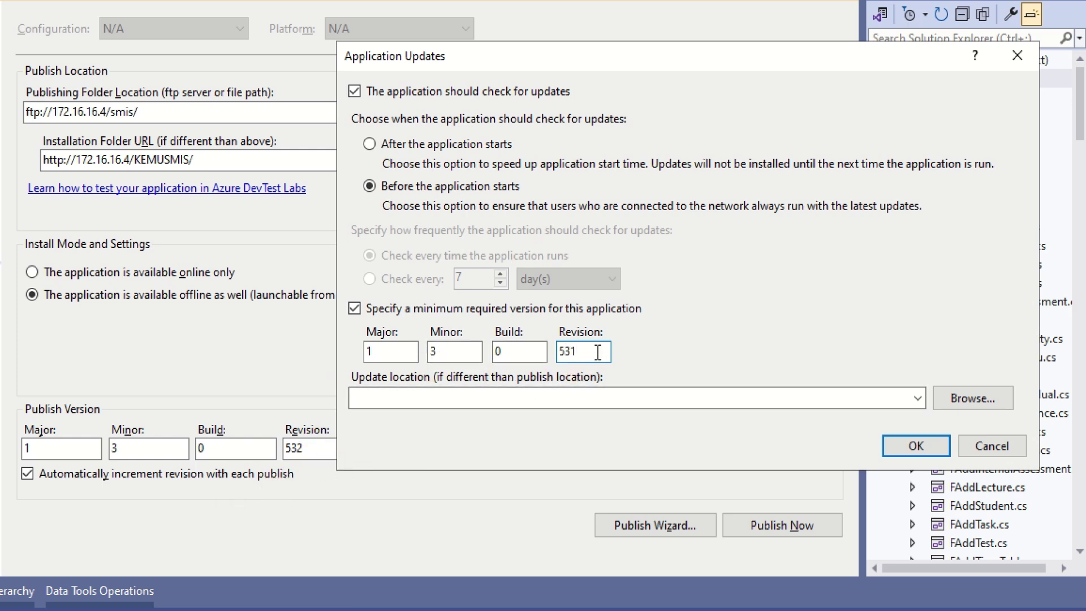
{"action": "left_click", "coordinate": [905, 452]}
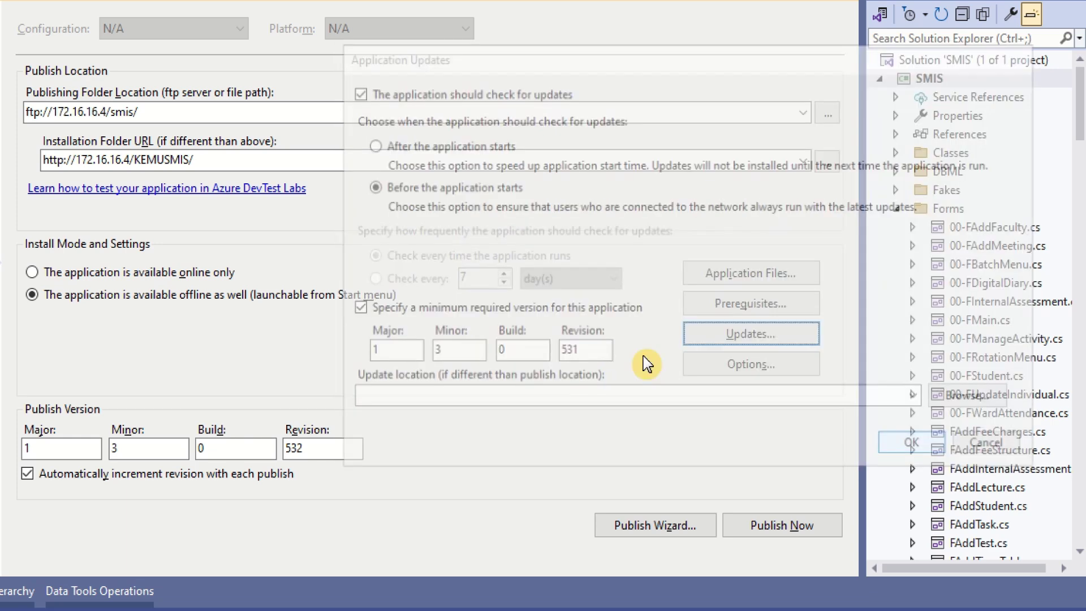
Publish SMIS version 1.3.0.532 with the new update settings
{"action": "left_click", "coordinate": [781, 535]}
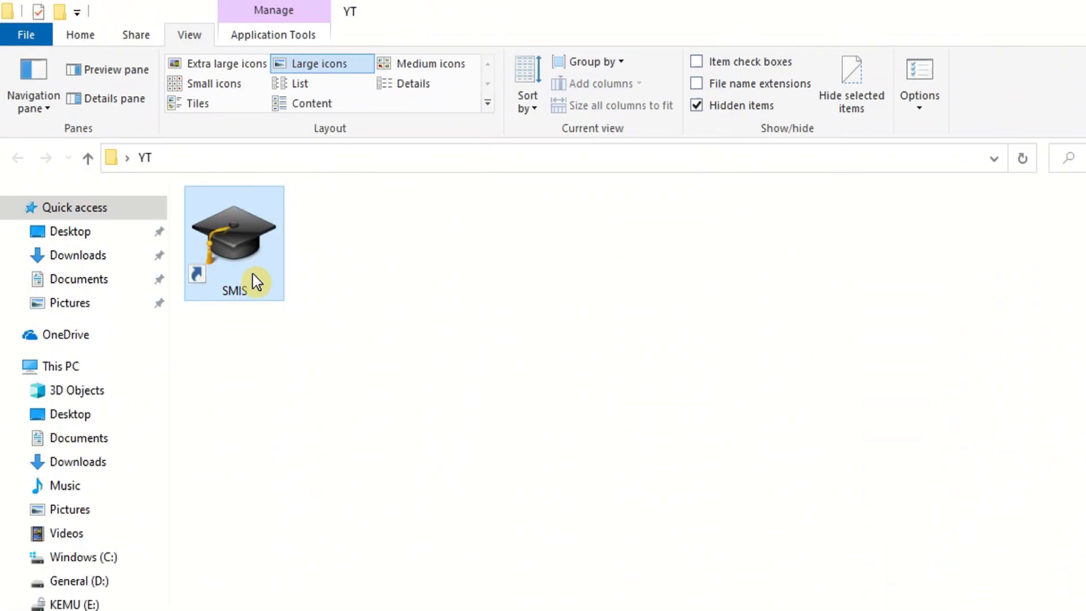
Launch the SMIS shortcut so the required update downloads without prompting
{"action": "right_click", "coordinate": [251, 273]}
{"action": "left_click", "coordinate": [293, 288]}
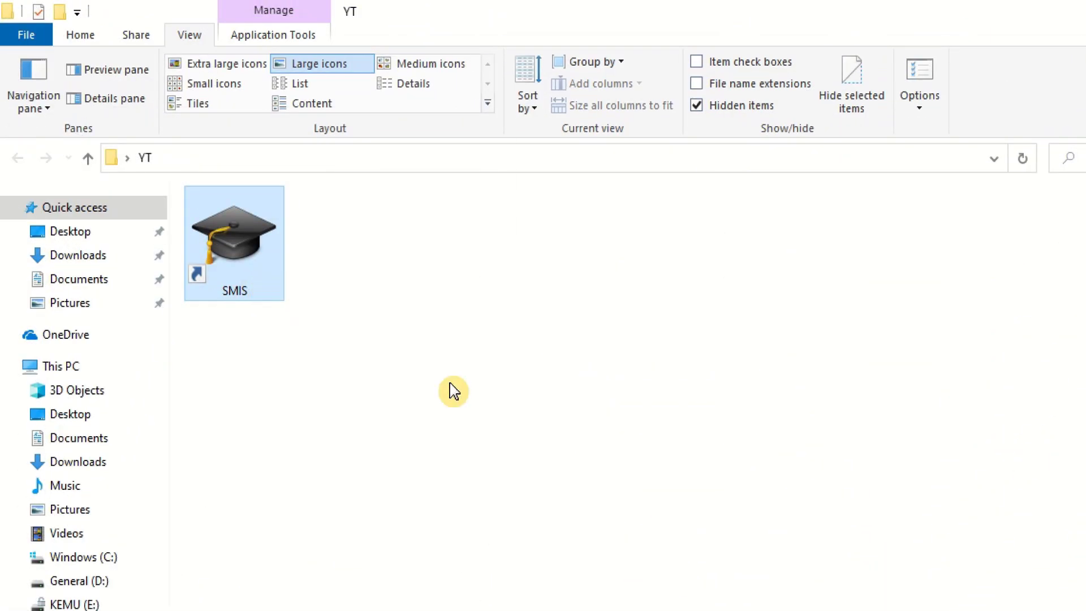